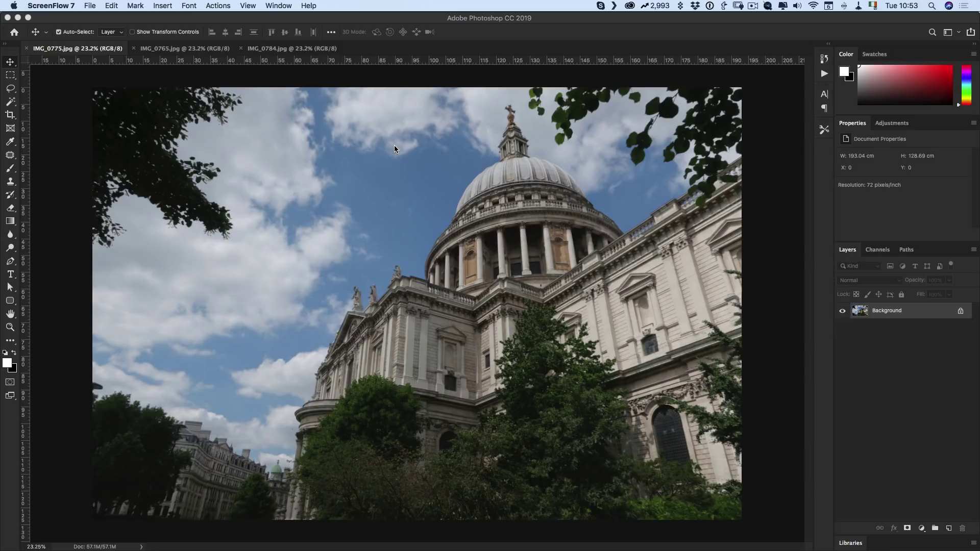
# Step: Send the St Paul's photo IMG_0775 from Photoshop to Luminar 2018 through the Skylum Software filter
pyautogui.press('cmd+Tab')
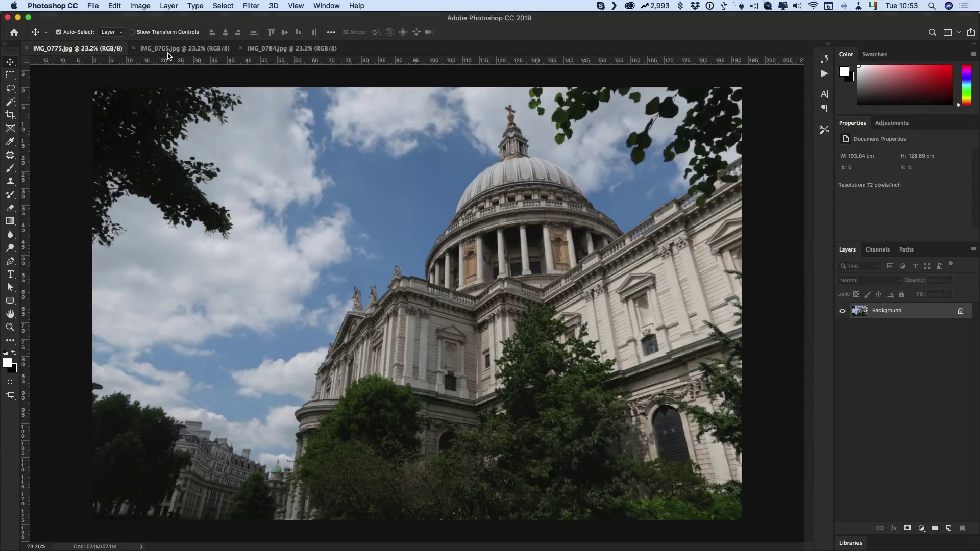
pyautogui.click(172, 52)
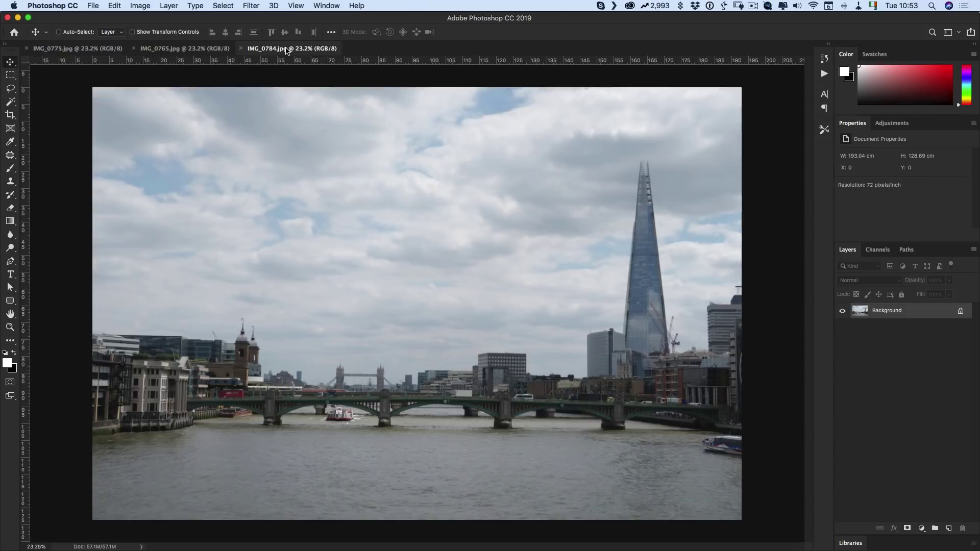
pyautogui.click(258, 51)
pyautogui.click(79, 51)
pyautogui.click(251, 5)
pyautogui.moveTo(302, 254)
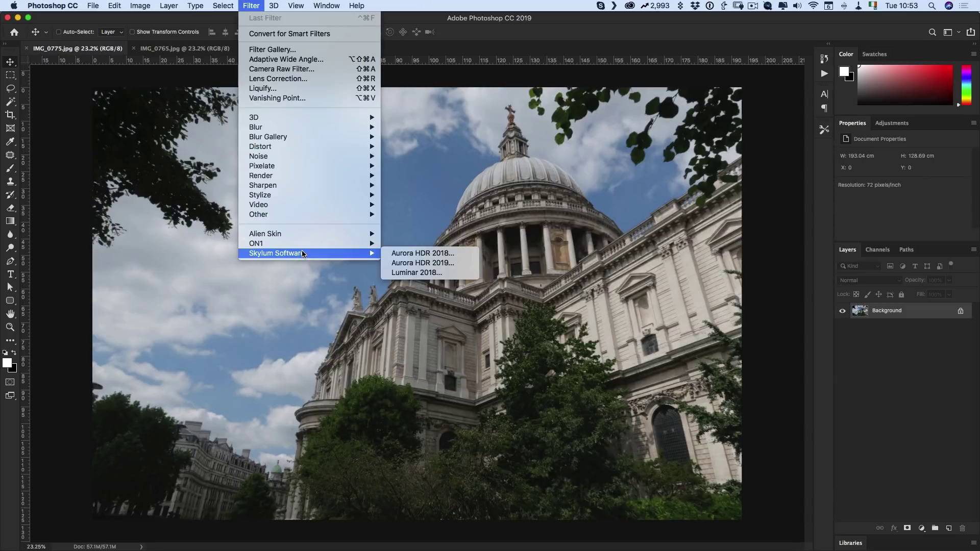
pyautogui.click(417, 274)
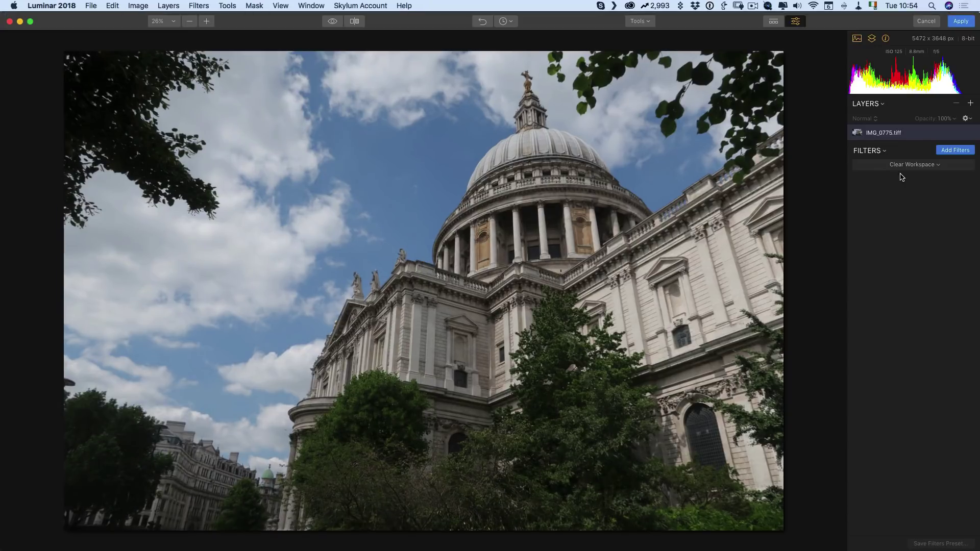
# Step: Load the Quick & Awesome workspace to get Accent AI, AI Sky Enhancer, Saturation/Vibrance and Clarity
pyautogui.click(921, 165)
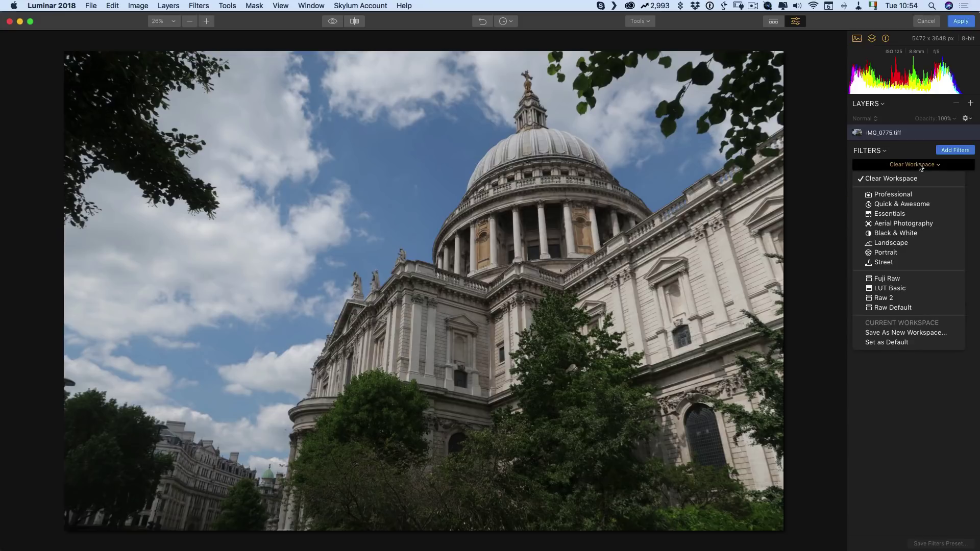
pyautogui.click(908, 204)
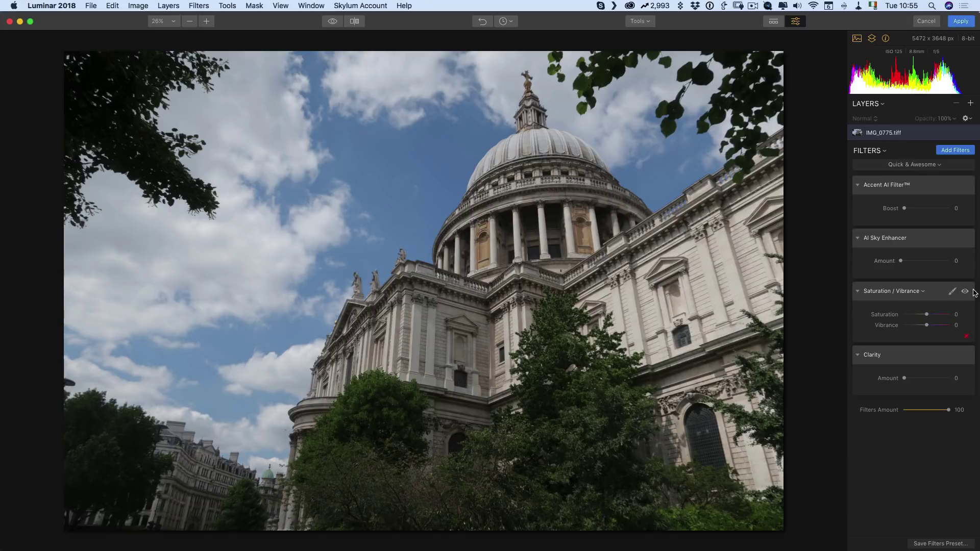
pyautogui.moveTo(902, 262); pyautogui.dragTo(944, 265)
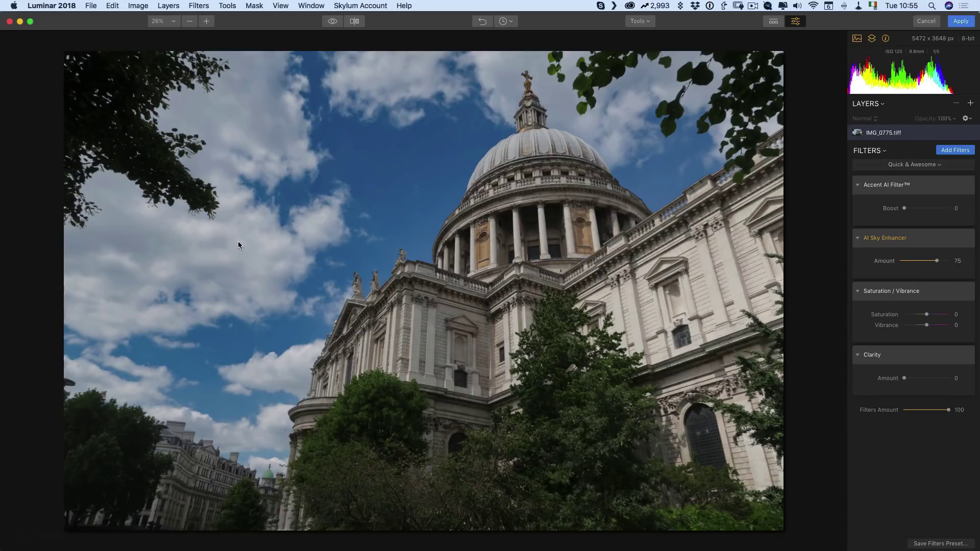
pyautogui.click(219, 244)
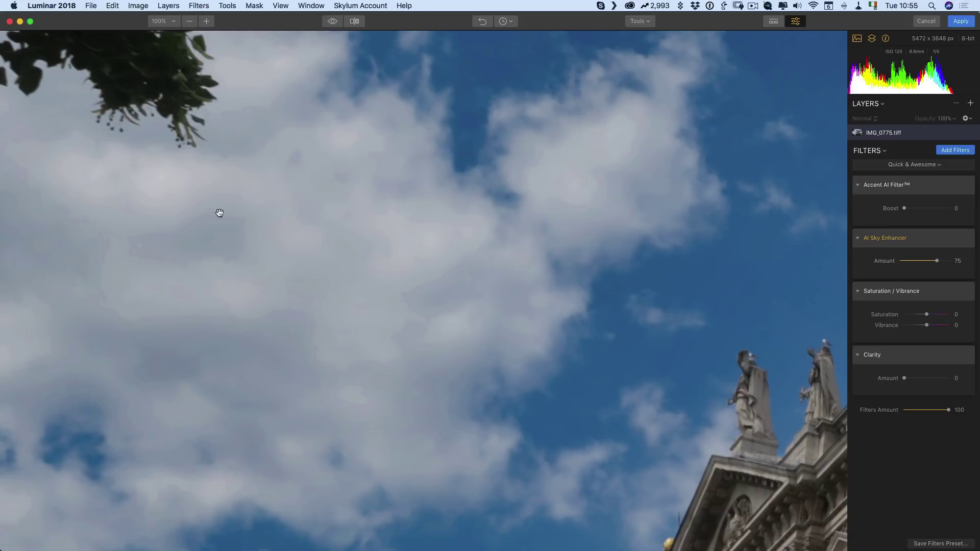
pyautogui.click(234, 254)
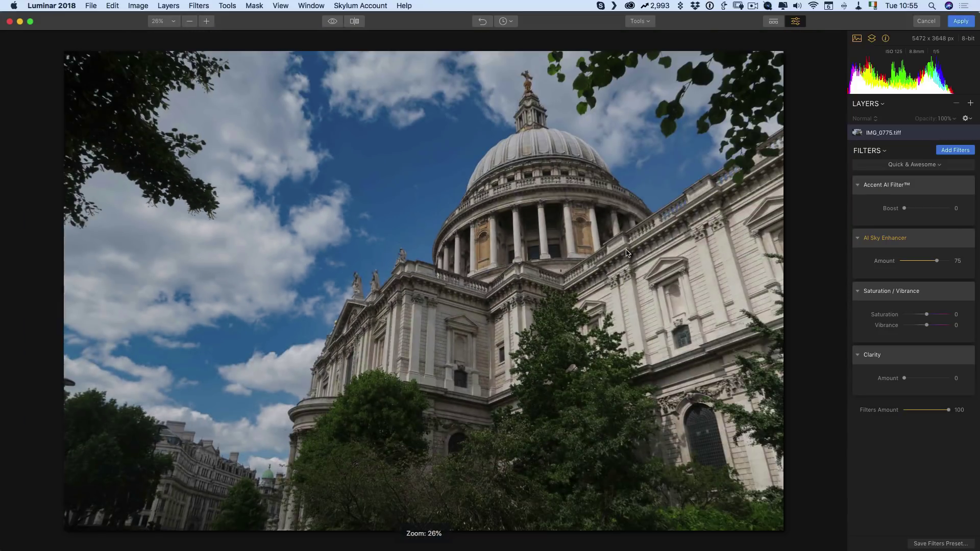
pyautogui.moveTo(935, 262); pyautogui.dragTo(897, 259)
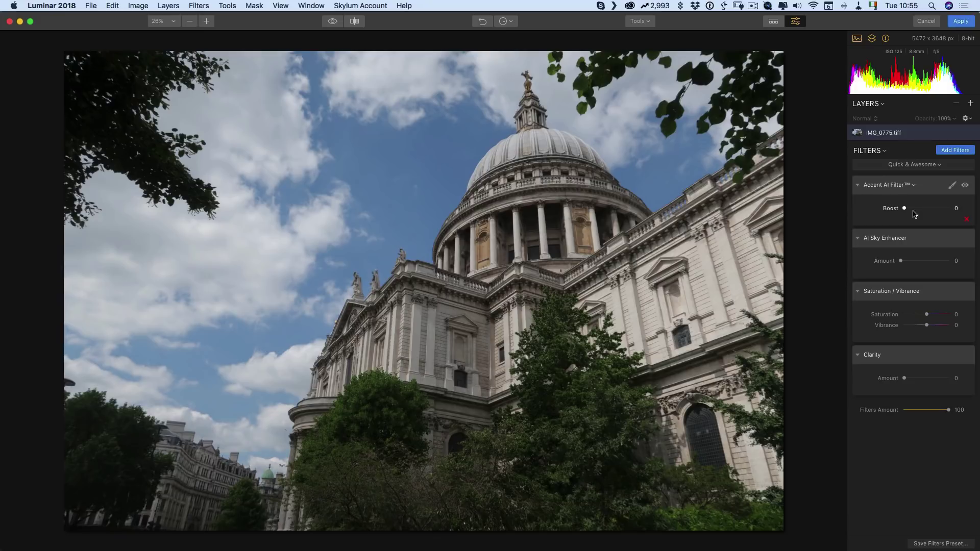
# Step: Set Accent AI Boost to 78 and AI Sky Enhancer Amount to 72 on the St Paul's photo
pyautogui.moveTo(904, 208); pyautogui.dragTo(970, 212)
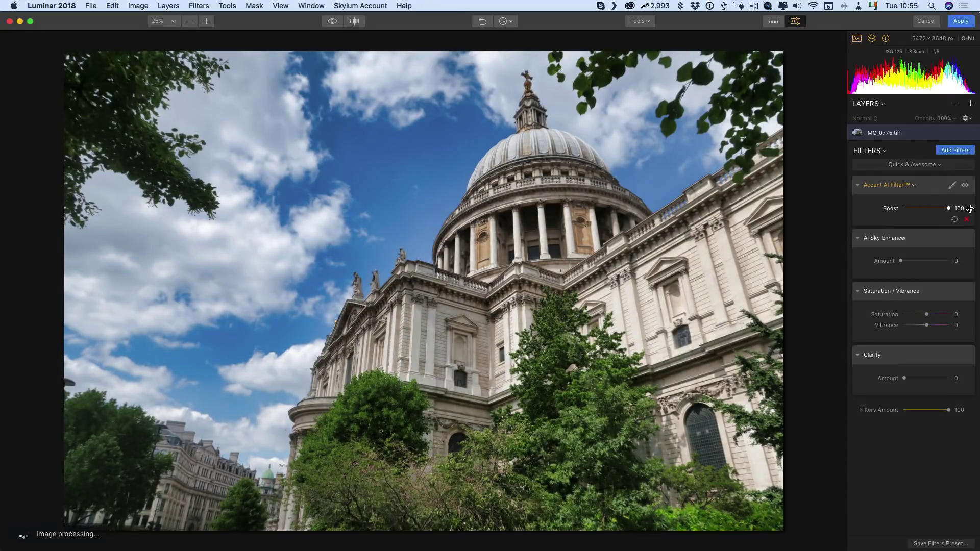
pyautogui.moveTo(901, 261); pyautogui.dragTo(933, 263)
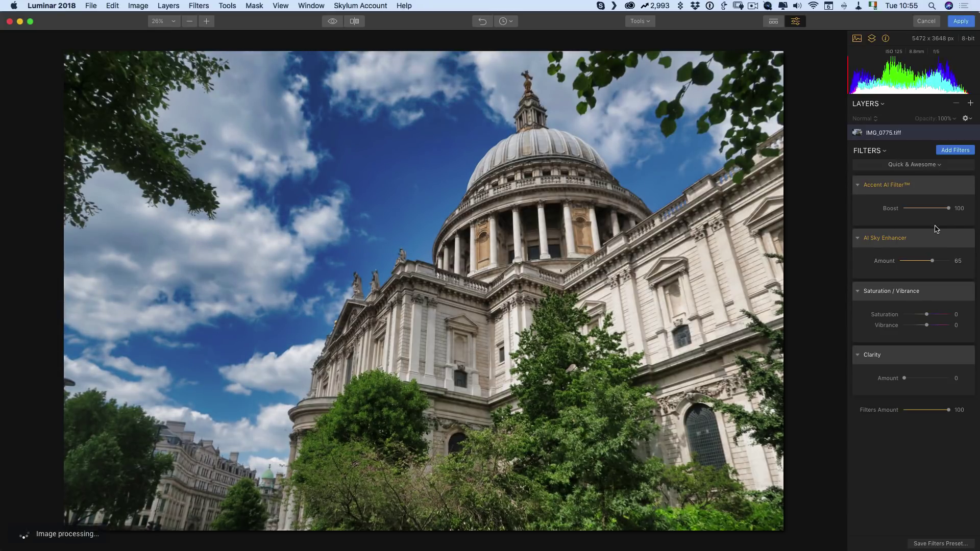
pyautogui.click(940, 209)
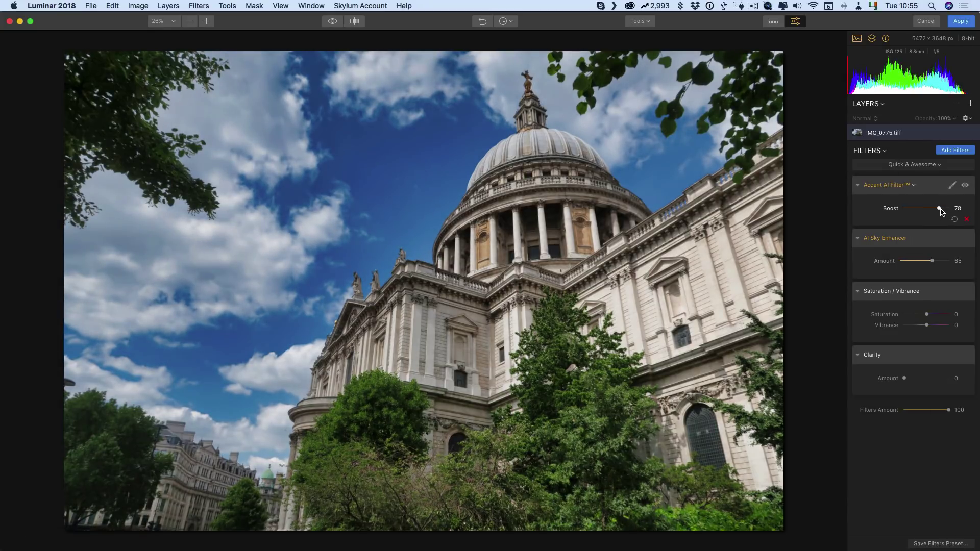
pyautogui.moveTo(932, 262); pyautogui.dragTo(938, 263)
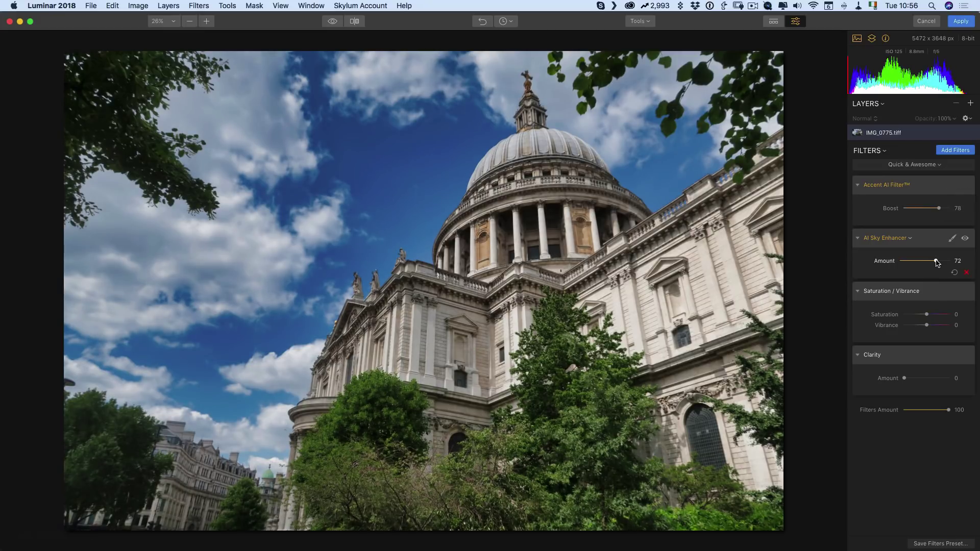
# Step: Compare before/after, zoom to 100% on the clouds, and set AI Sky Enhancer Amount to 70
pyautogui.click(332, 22)
pyautogui.click(333, 23)
pyautogui.moveTo(936, 260); pyautogui.dragTo(899, 261)
pyautogui.doubleClick(210, 263)
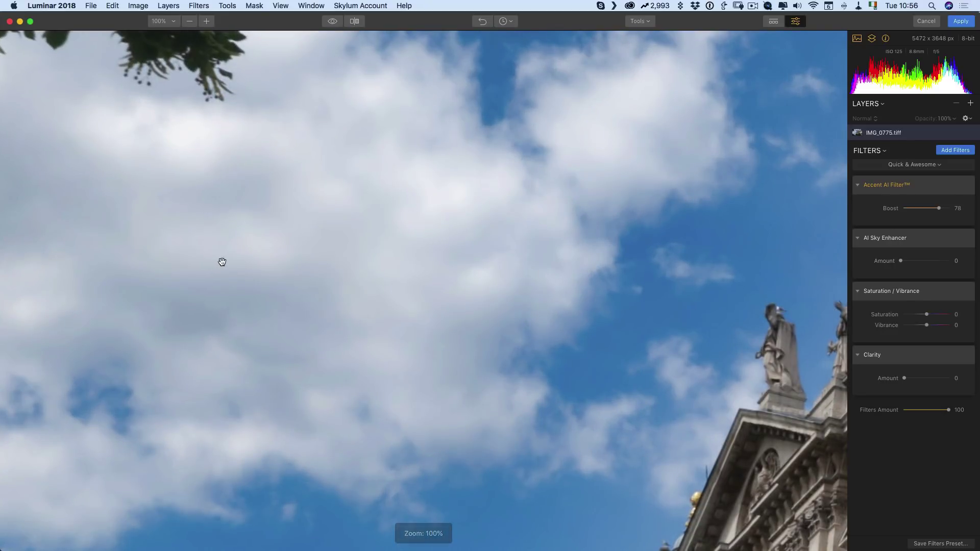
pyautogui.moveTo(901, 261); pyautogui.dragTo(937, 264)
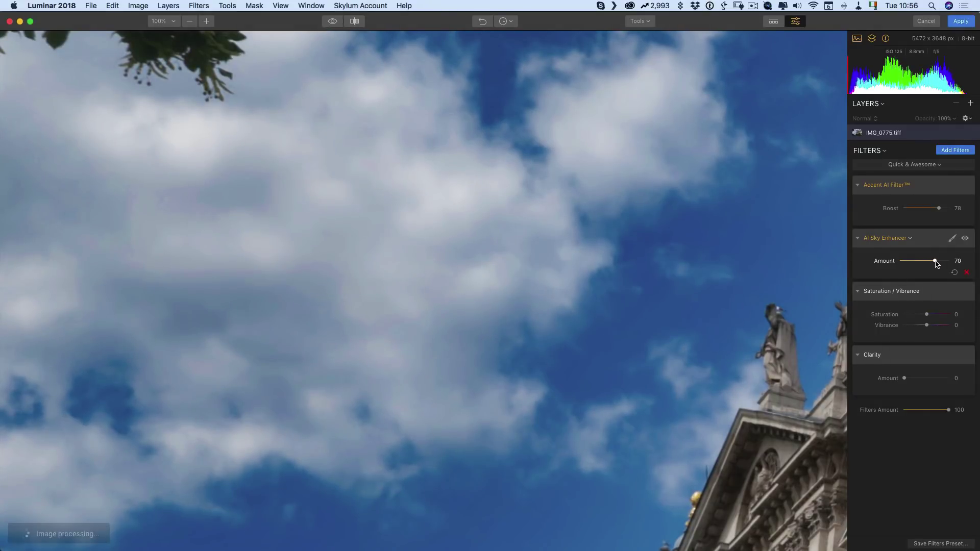
pyautogui.click(433, 255)
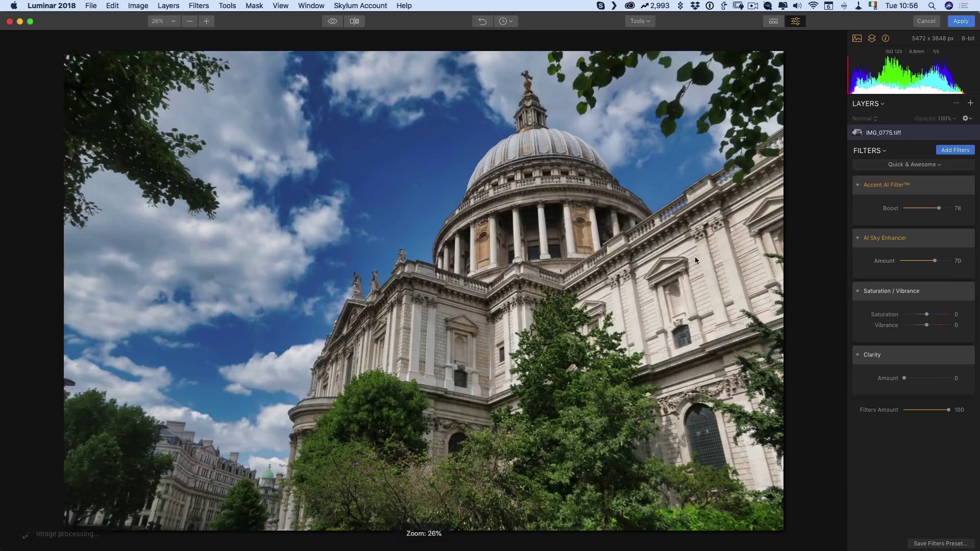
pyautogui.moveTo(942, 212)
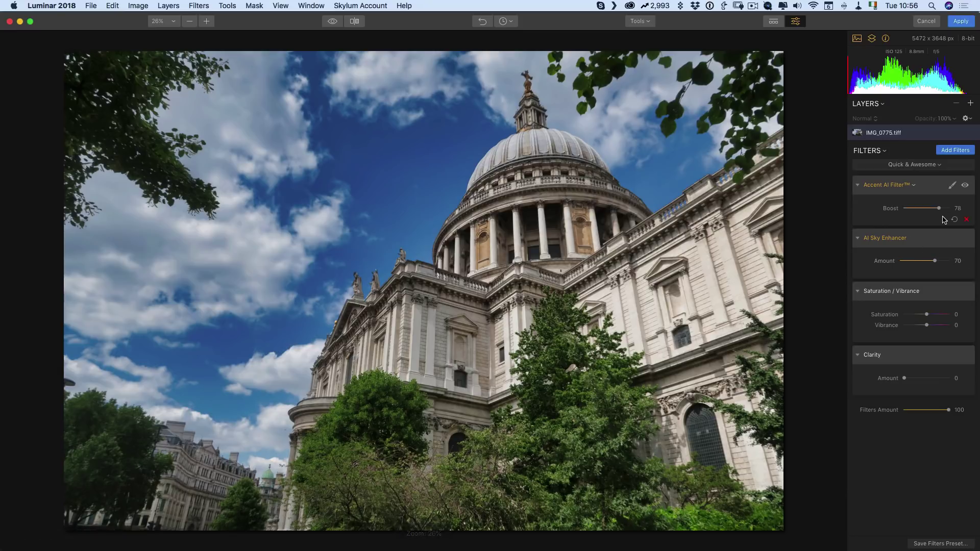
pyautogui.click(967, 186)
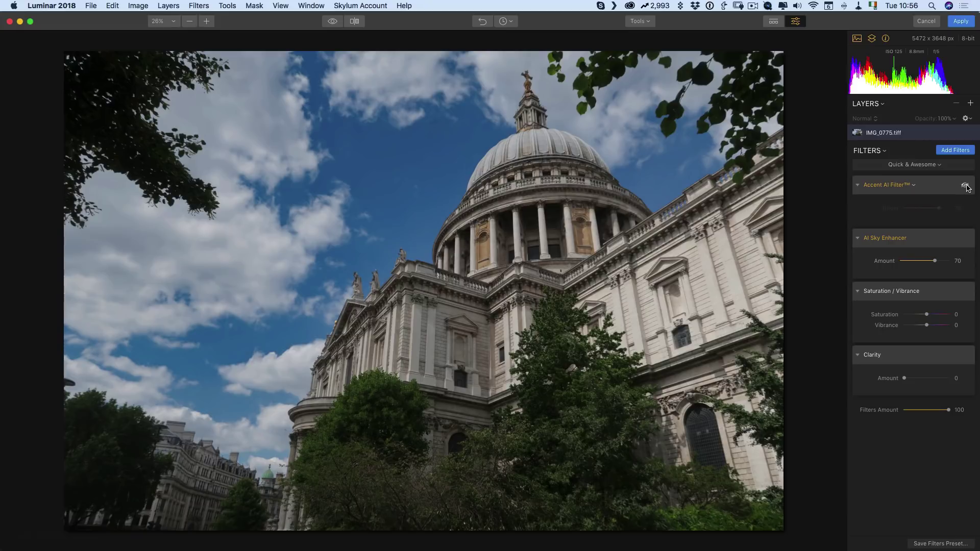
pyautogui.click(967, 187)
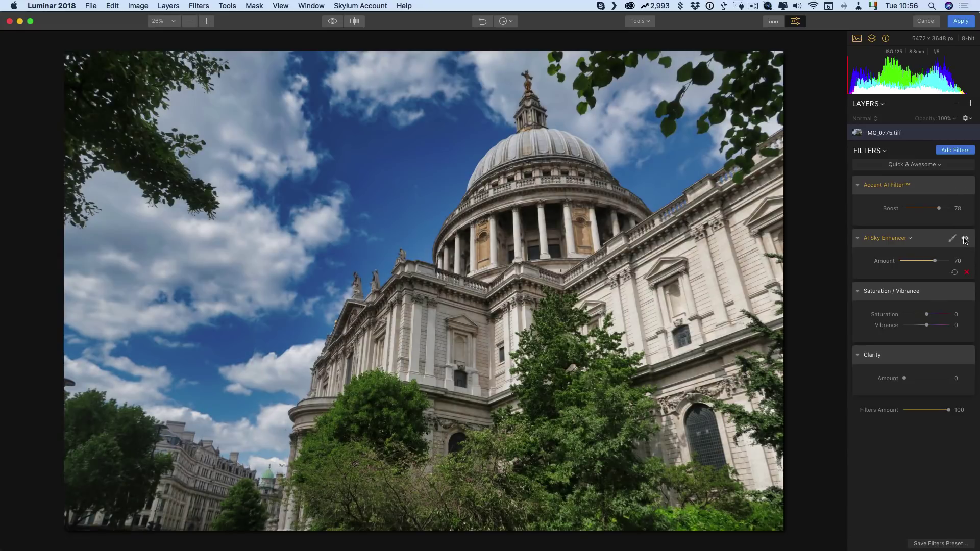
pyautogui.click(965, 239)
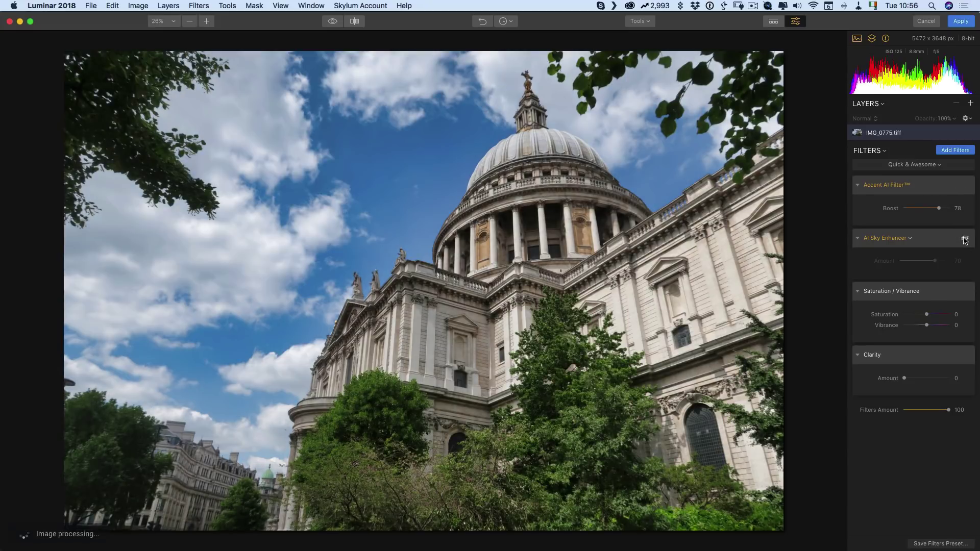
pyautogui.click(965, 240)
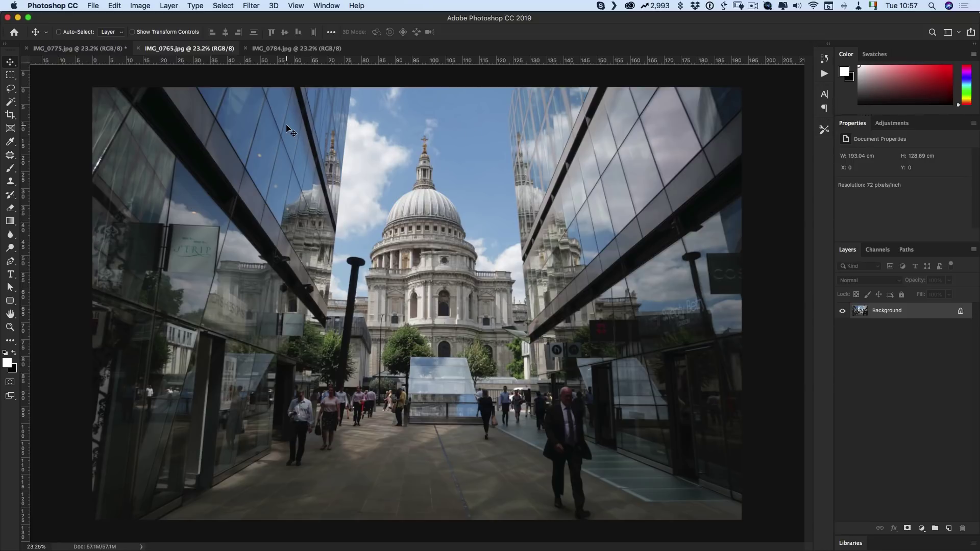
# Step: Switch to the edited IMG_0775 photo in Photoshop and undo the last action
pyautogui.click(88, 48)
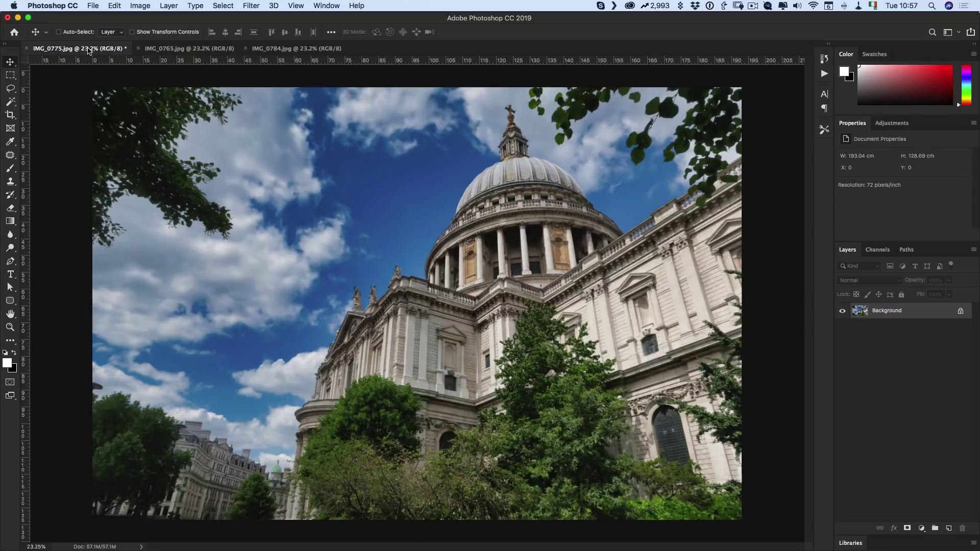
pyautogui.press('super+z')
# Step: Send the glass-buildings photo IMG_0765 from Photoshop to Luminar 2018
pyautogui.click(186, 48)
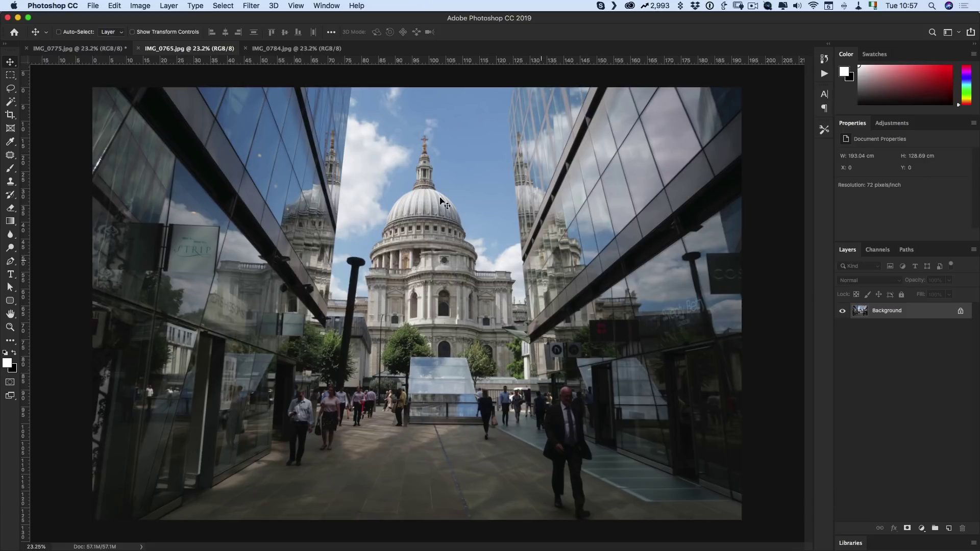
pyautogui.click(253, 5)
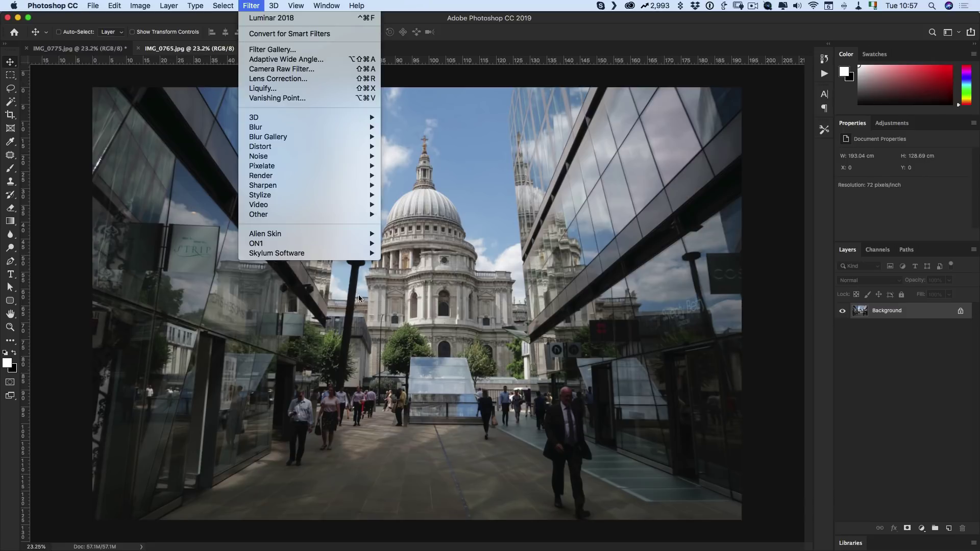
pyautogui.moveTo(352, 255)
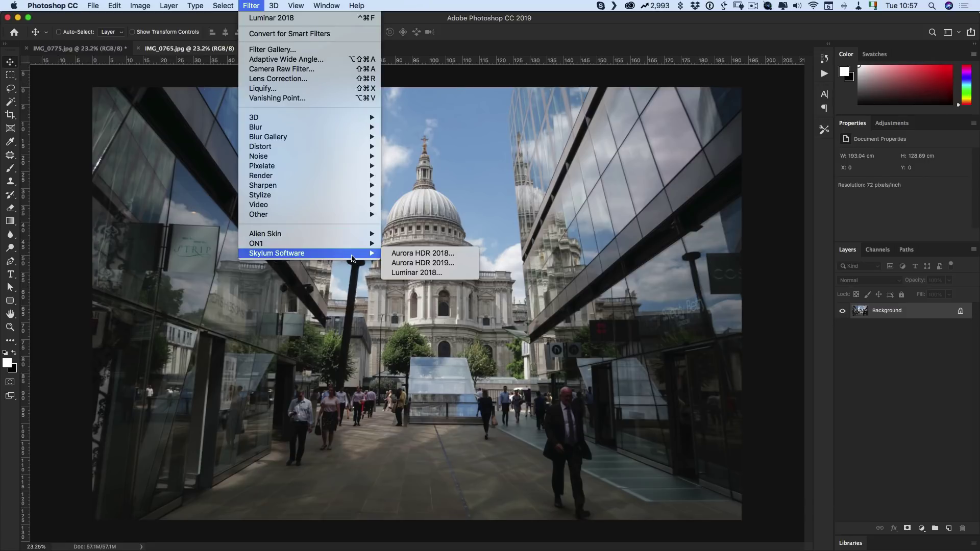
pyautogui.click(424, 273)
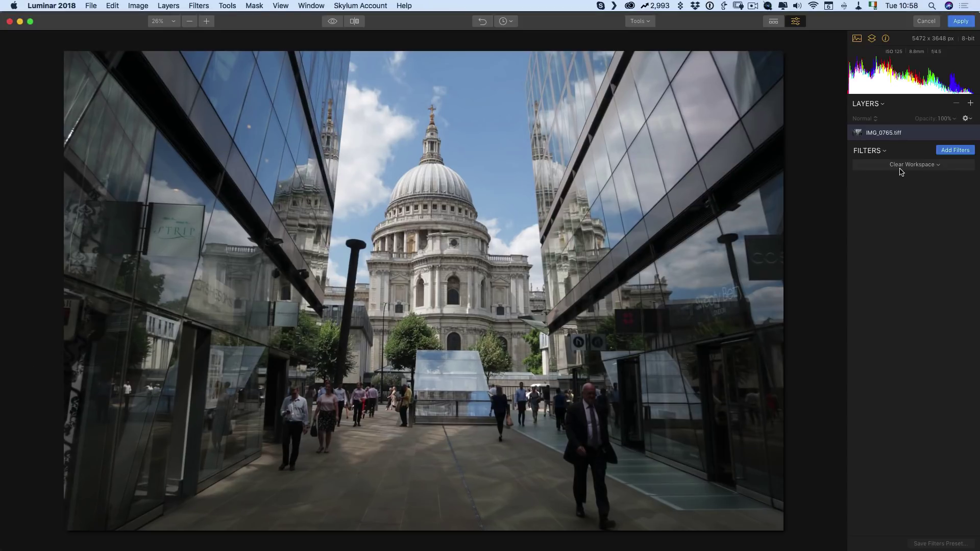
# Step: Load the Quick & Awesome workspace and push AI Sky Enhancer Amount to 100
pyautogui.click(900, 172)
pyautogui.click(900, 206)
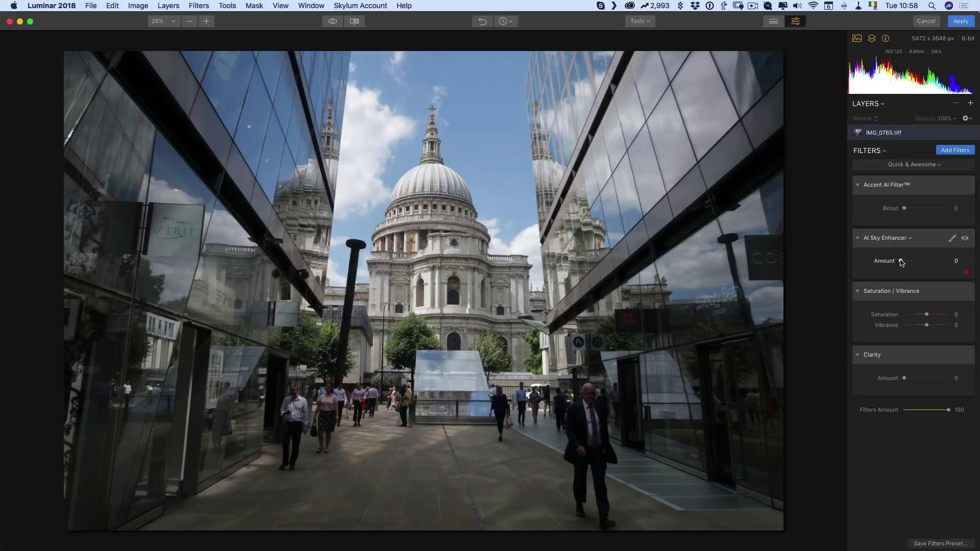
pyautogui.moveTo(901, 261); pyautogui.dragTo(954, 264)
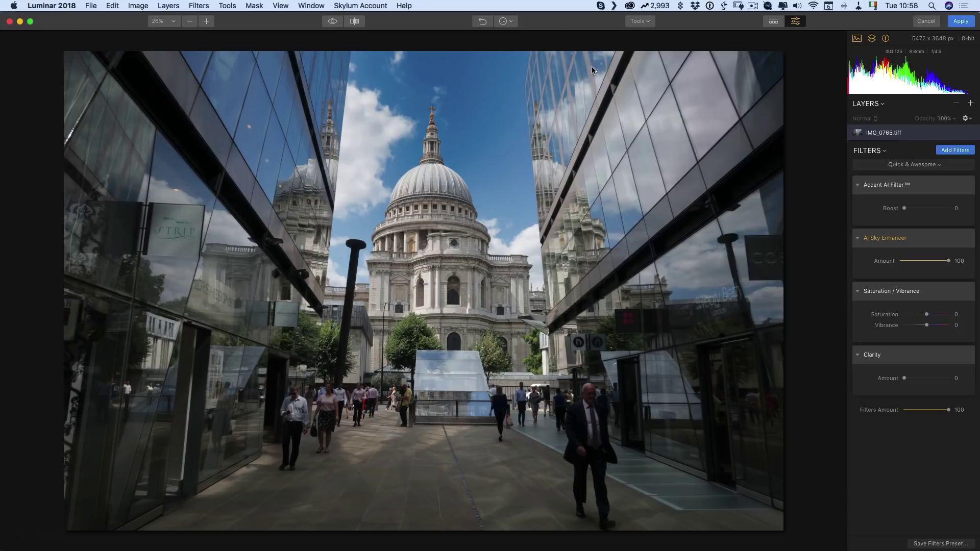
pyautogui.moveTo(952, 270)
pyautogui.click(968, 239)
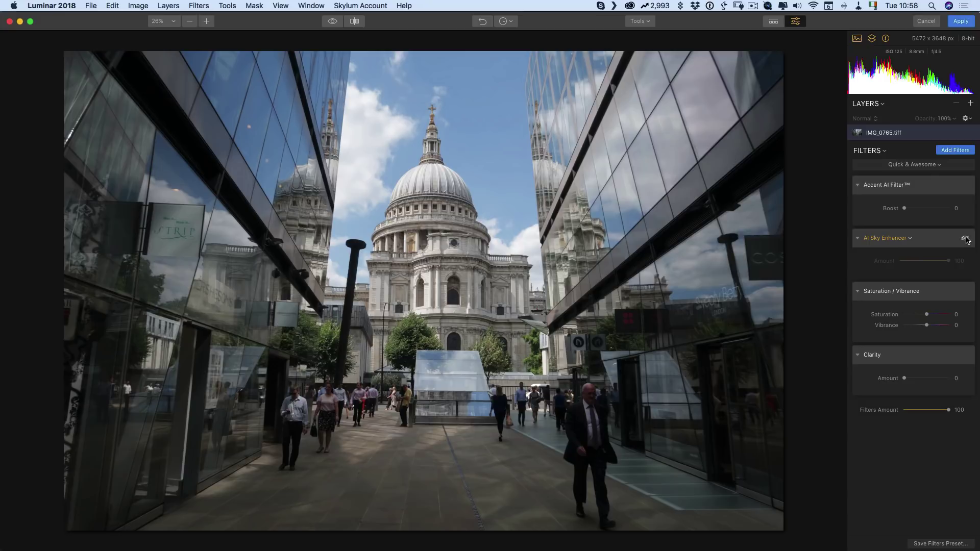
pyautogui.click(967, 239)
pyautogui.click(967, 239)
pyautogui.click(967, 239)
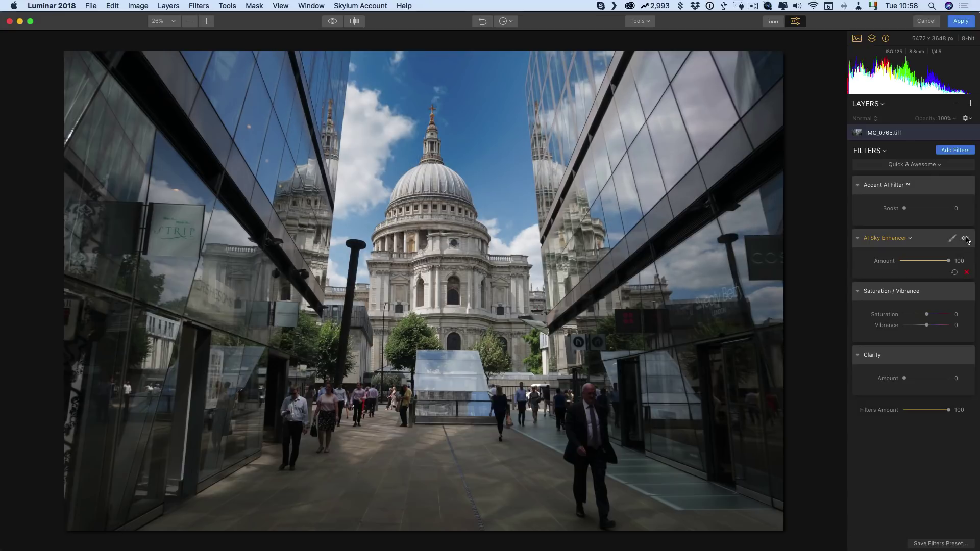
pyautogui.click(966, 239)
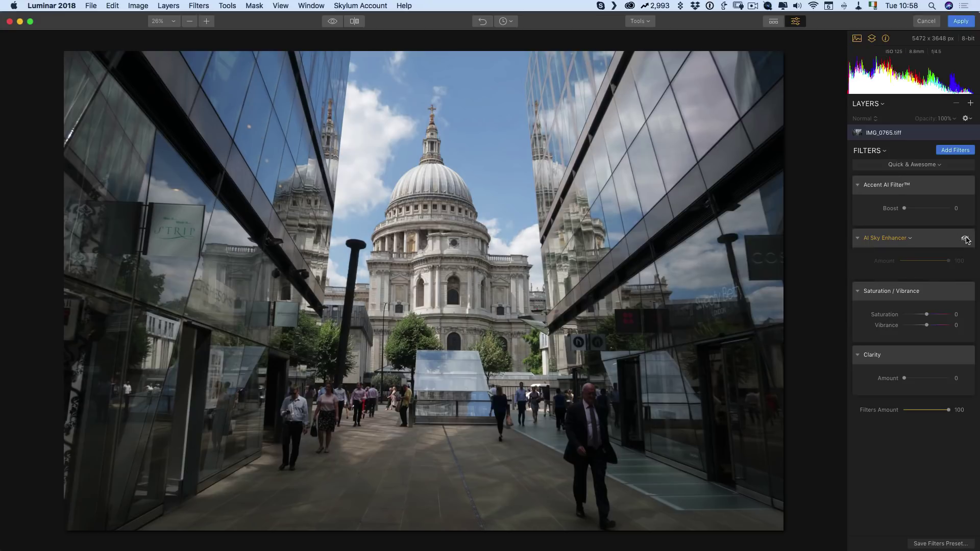
pyautogui.click(967, 238)
pyautogui.click(430, 174)
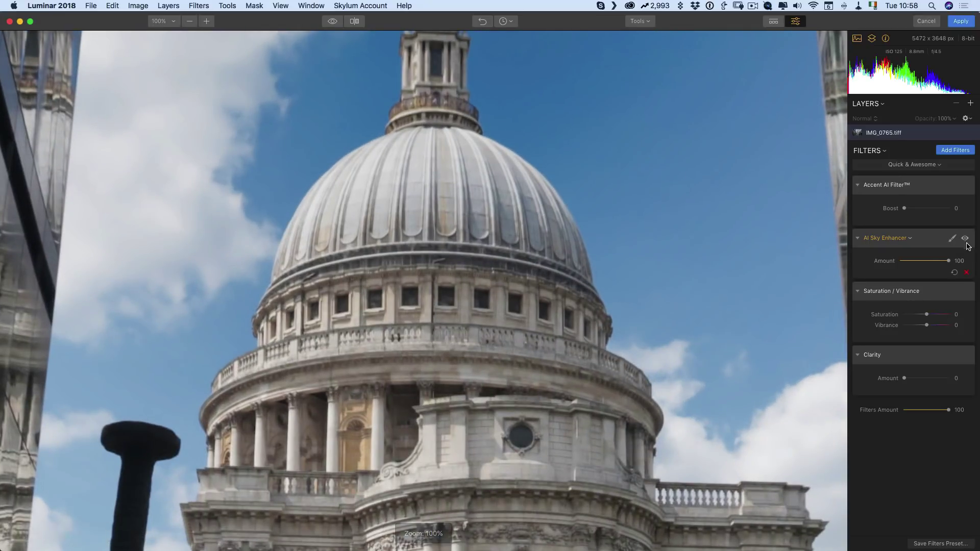
pyautogui.click(967, 241)
pyautogui.click(967, 240)
pyautogui.click(967, 239)
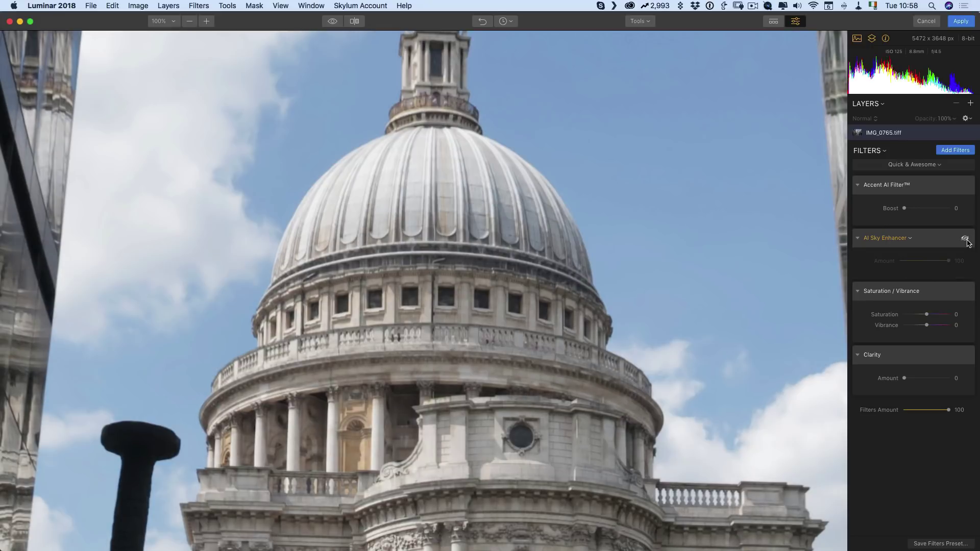
pyautogui.click(967, 239)
pyautogui.click(967, 240)
pyautogui.click(967, 240)
pyautogui.moveTo(524, 429); pyautogui.dragTo(561, 226)
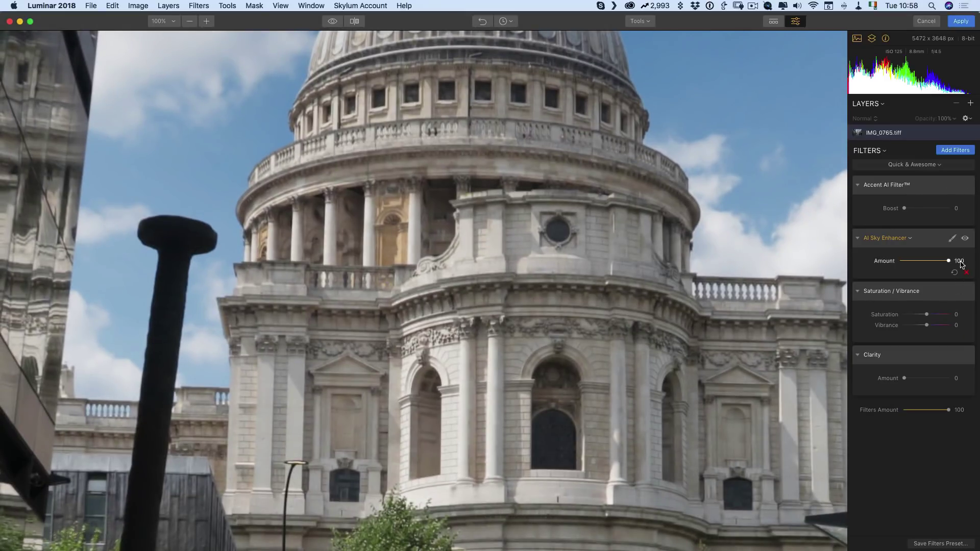
pyautogui.click(966, 240)
pyautogui.click(966, 240)
pyautogui.press('super+0')
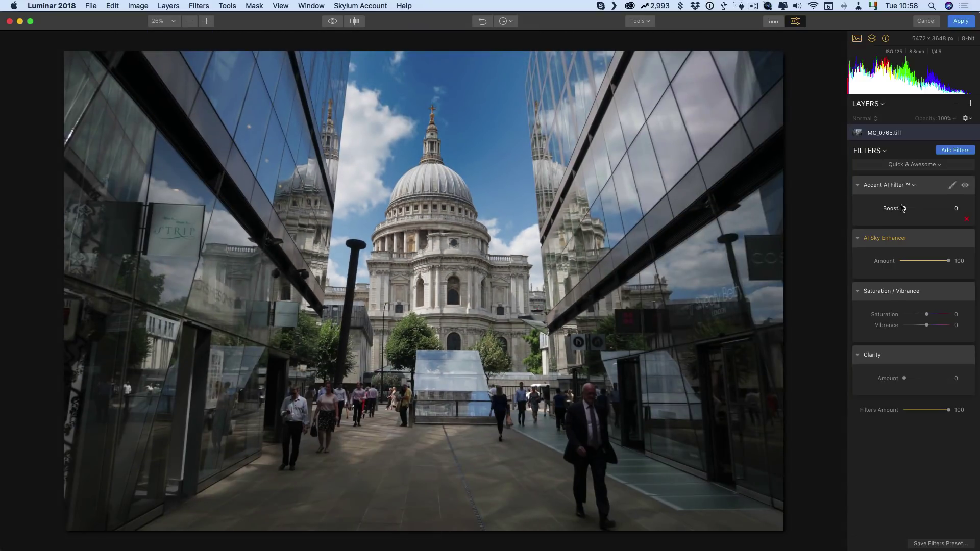
# Step: Raise Accent AI Boost to 100 and compare the result with the original photo
pyautogui.moveTo(902, 208); pyautogui.dragTo(966, 211)
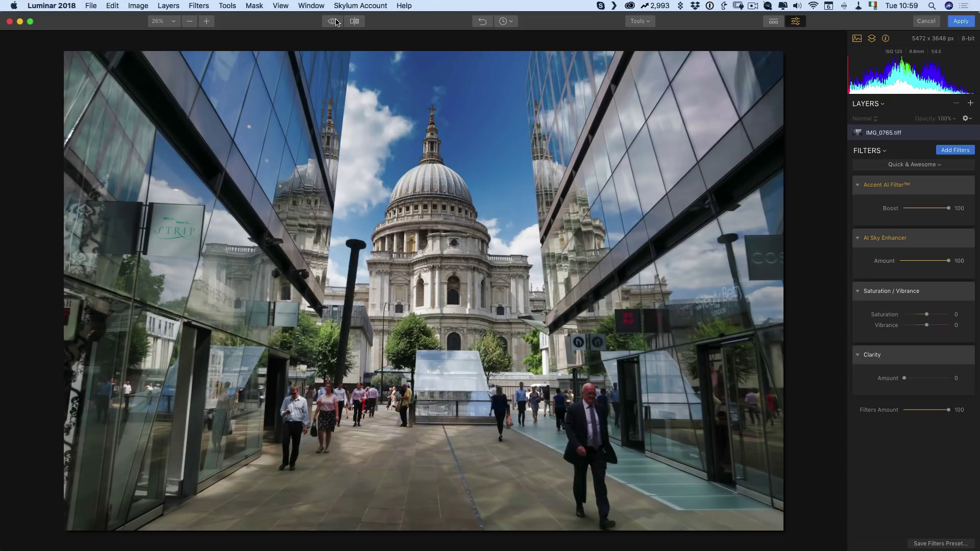
pyautogui.click(334, 21)
pyautogui.click(336, 22)
pyautogui.click(335, 22)
pyautogui.click(335, 22)
# Step: Toggle the AI Sky Enhancer filter off and on to compare the sky, leaving it enabled
pyautogui.moveTo(967, 242)
pyautogui.click(966, 239)
pyautogui.click(965, 239)
pyautogui.click(965, 239)
pyautogui.click(966, 239)
pyautogui.click(965, 239)
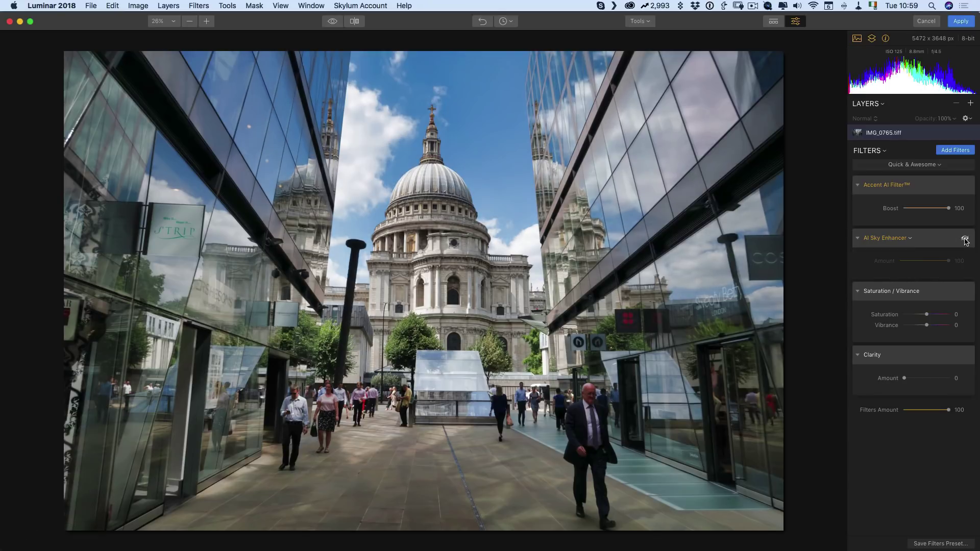
pyautogui.click(965, 239)
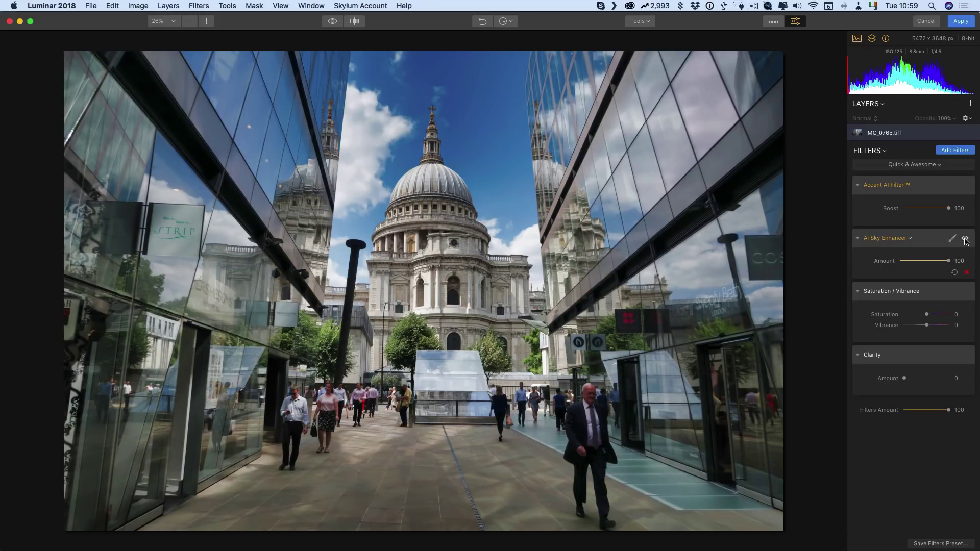
pyautogui.click(965, 239)
pyautogui.click(965, 239)
pyautogui.click(965, 239)
pyautogui.click(965, 239)
pyautogui.click(966, 186)
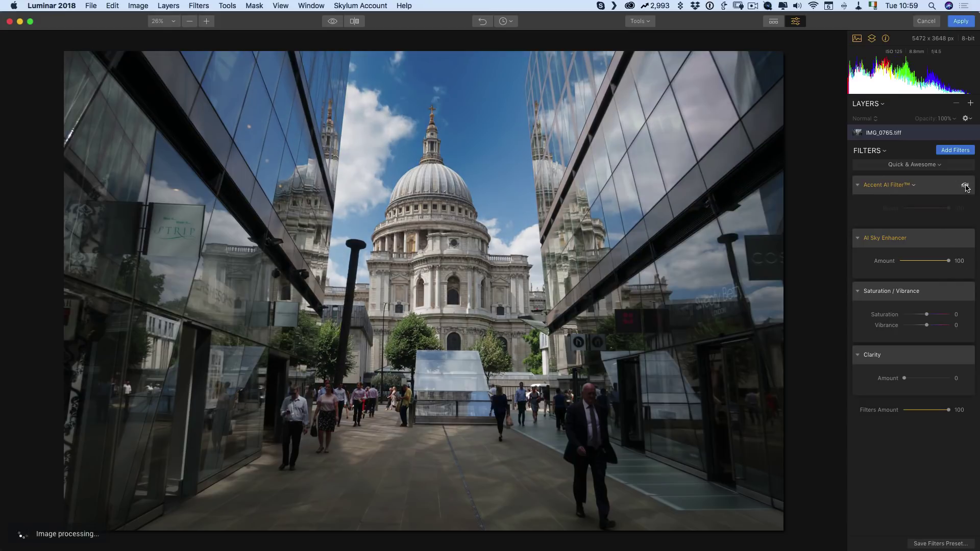
pyautogui.click(965, 239)
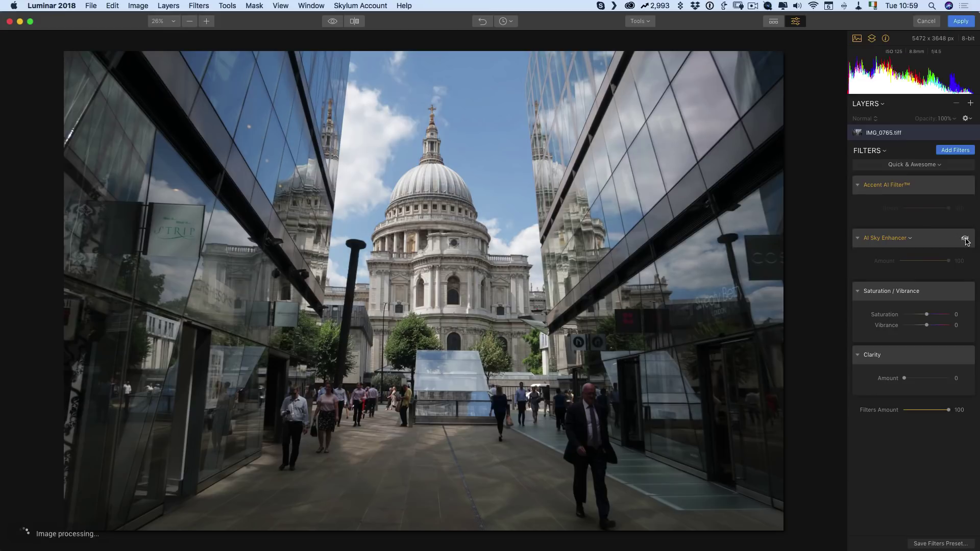
pyautogui.click(966, 238)
pyautogui.click(965, 238)
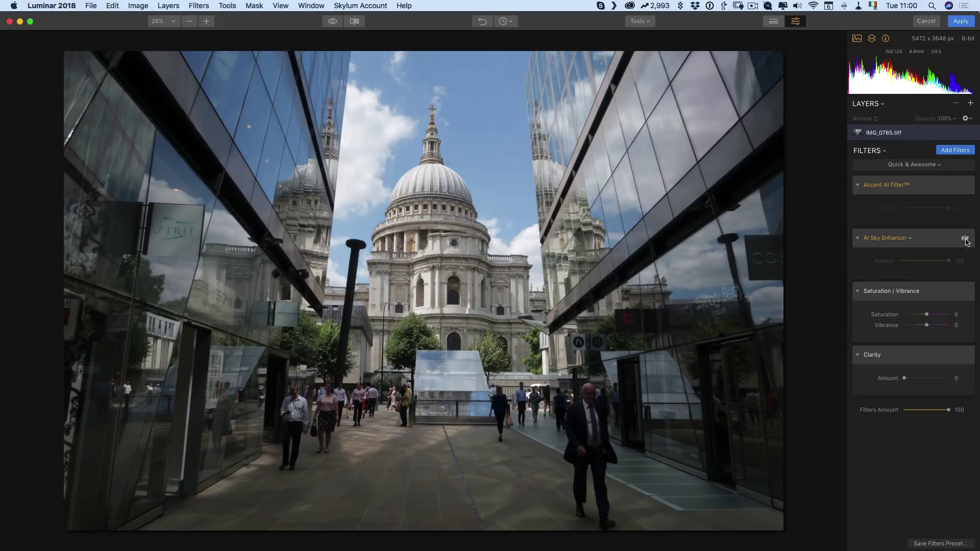
pyautogui.click(966, 186)
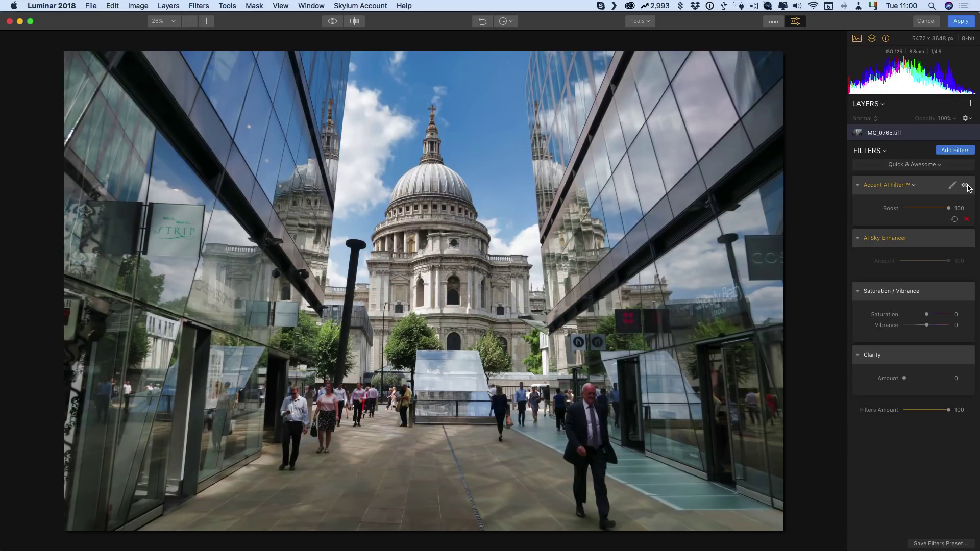
pyautogui.click(965, 239)
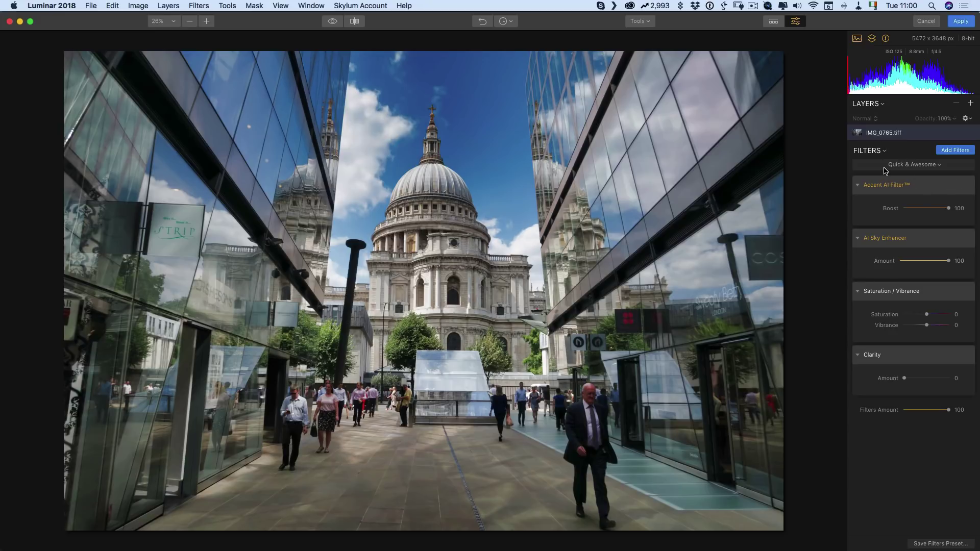
# Step: Apply the Luminar edits to the St Paul's photo, then switch to the IMG_0784 Thames photo
pyautogui.click(958, 25)
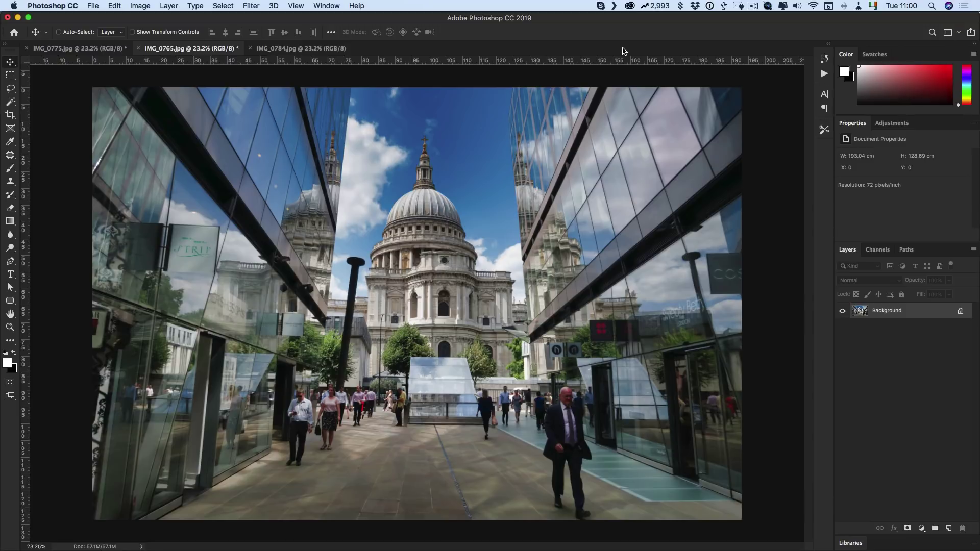
pyautogui.click(313, 50)
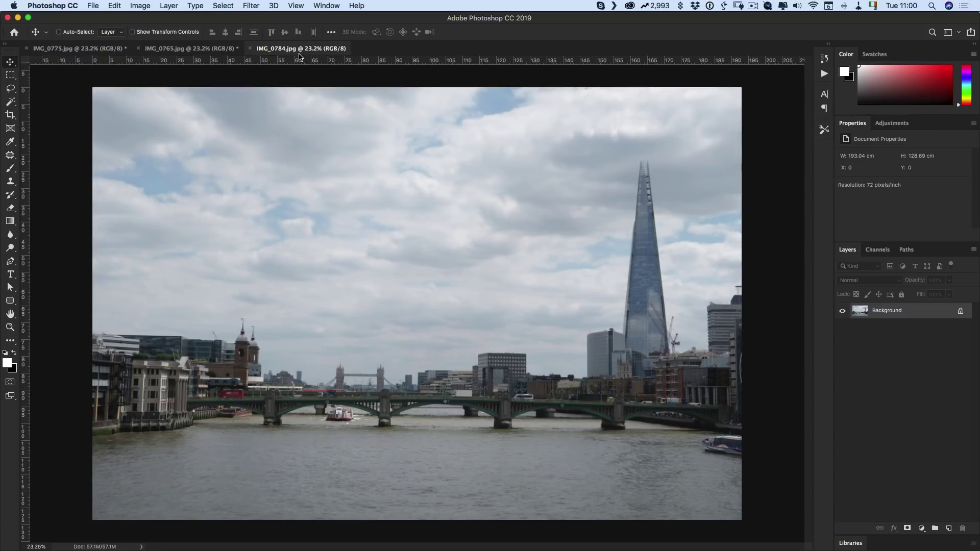
pyautogui.click(250, 5)
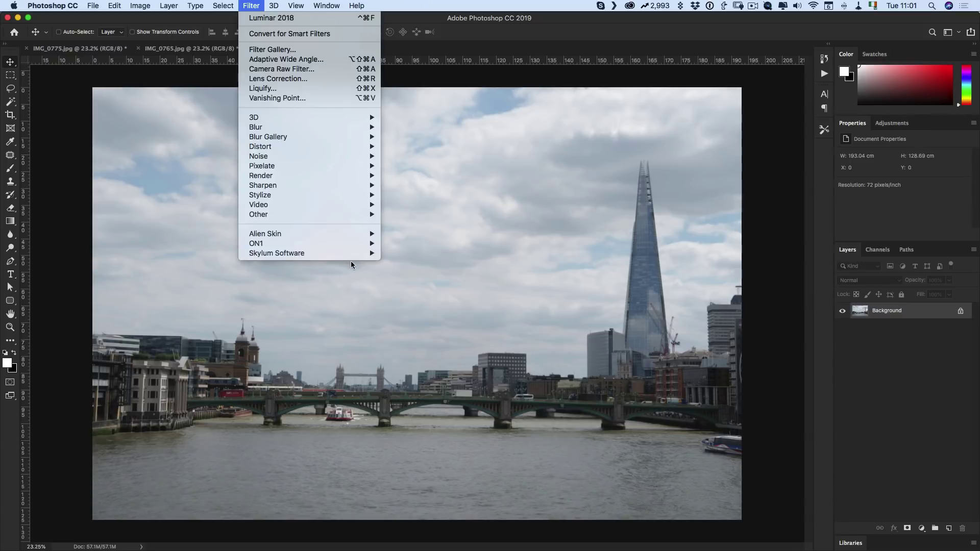
# Step: Open IMG_0784 in Luminar 2018 and set Accent AI Boost 100, AI Sky Enhancer 54
pyautogui.moveTo(344, 254)
pyautogui.click(413, 273)
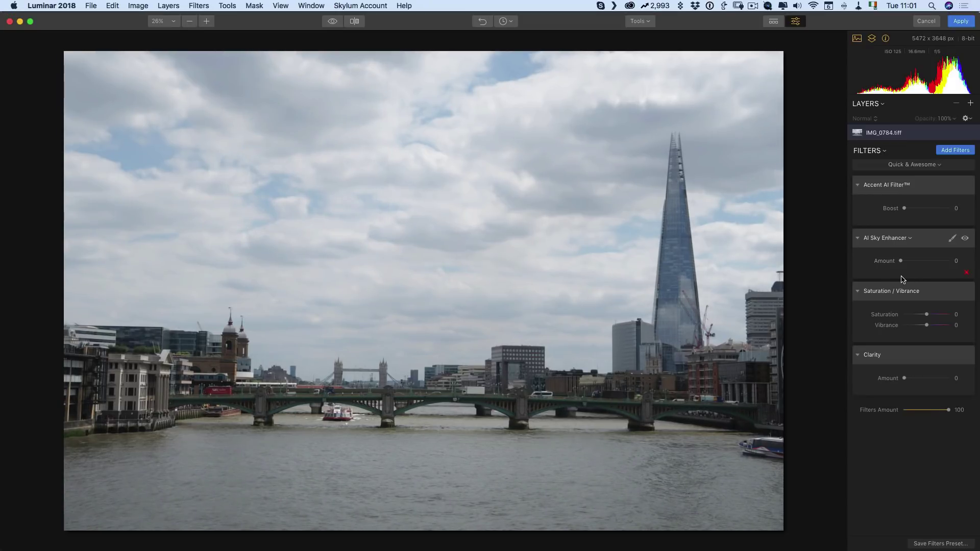
pyautogui.moveTo(901, 261); pyautogui.dragTo(956, 260)
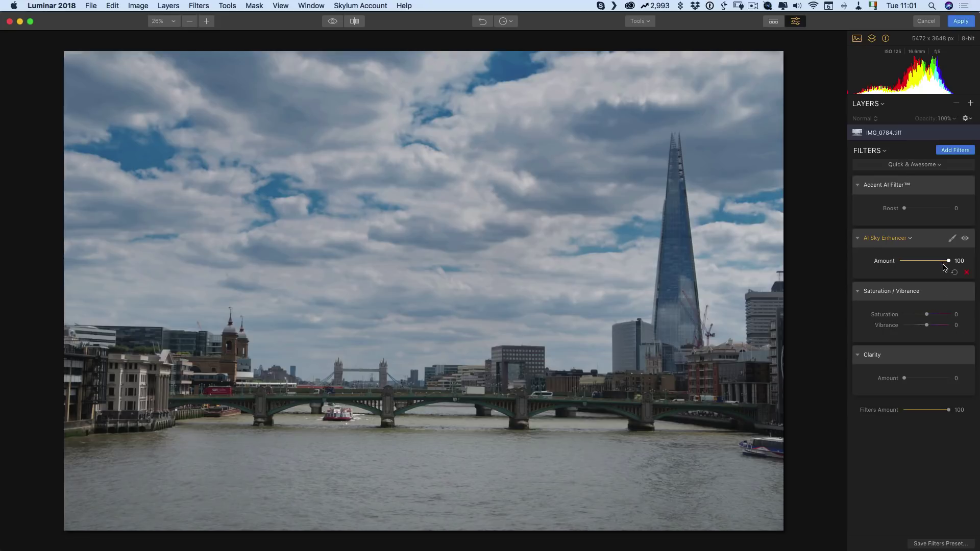
pyautogui.moveTo(944, 266); pyautogui.dragTo(938, 263)
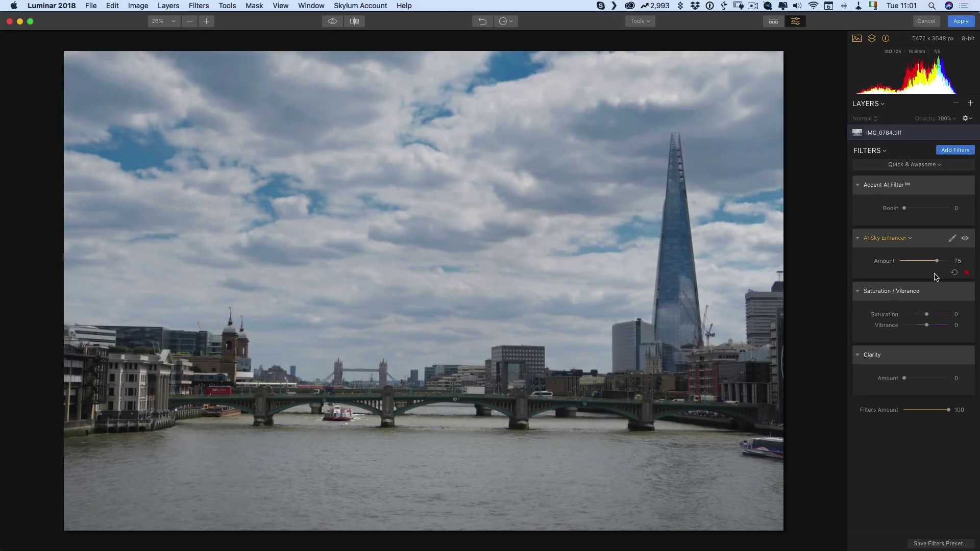
pyautogui.moveTo(912, 209); pyautogui.dragTo(962, 209)
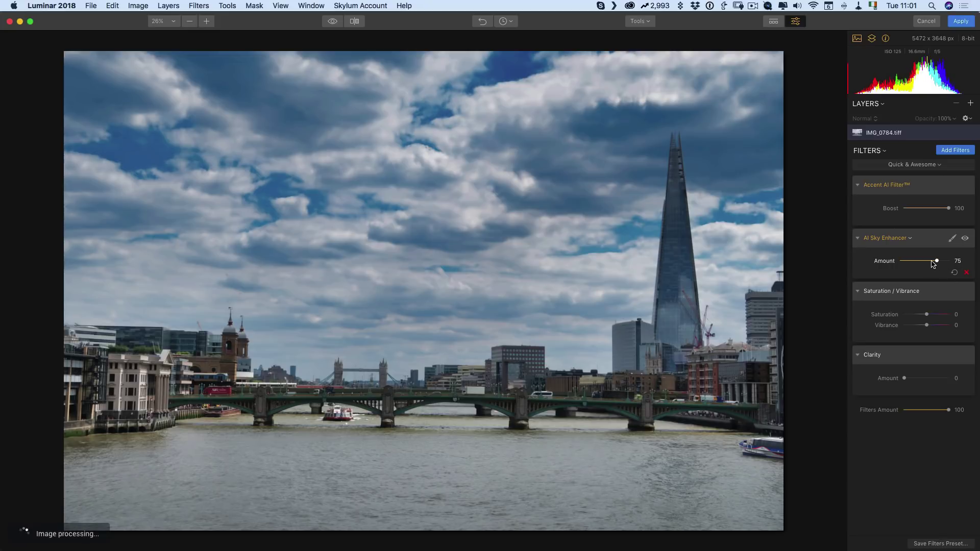
pyautogui.moveTo(936, 261); pyautogui.dragTo(928, 263)
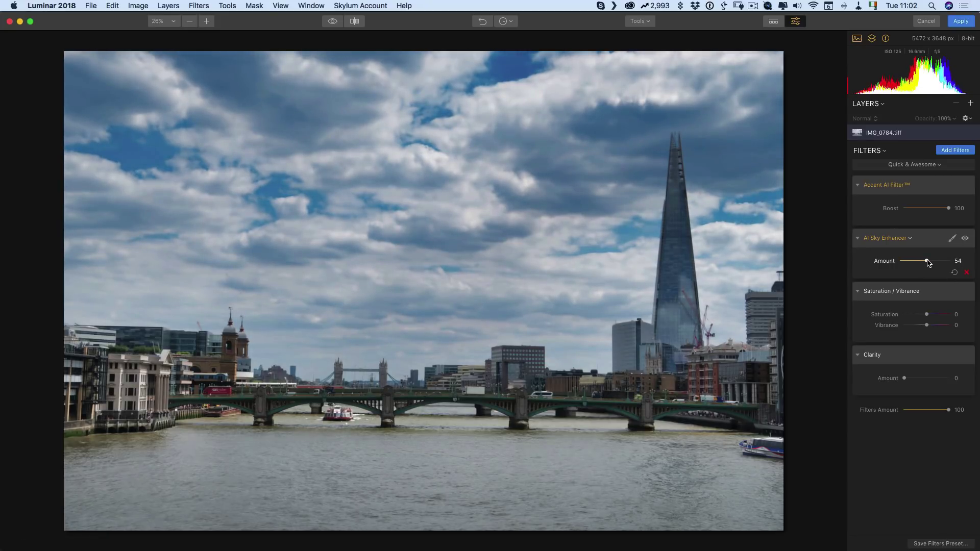
# Step: Compare with the original, then settle AI Sky Enhancer at 77 and Accent AI Boost at 78
pyautogui.click(335, 22)
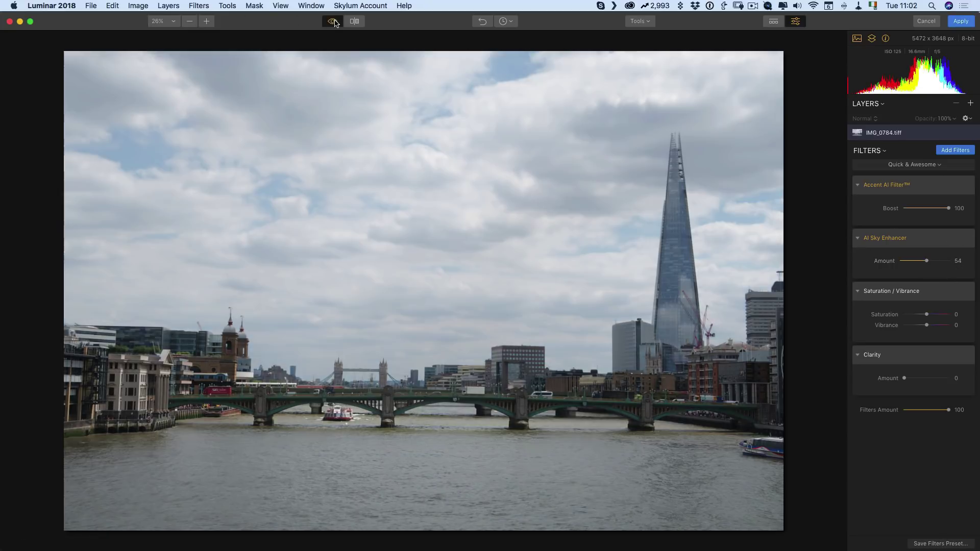
pyautogui.click(334, 22)
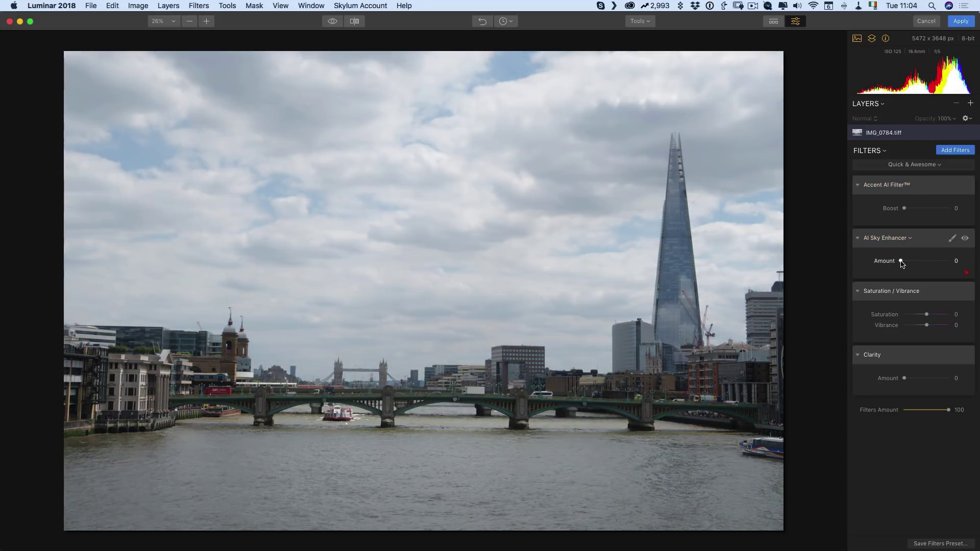
pyautogui.moveTo(901, 262); pyautogui.dragTo(953, 264)
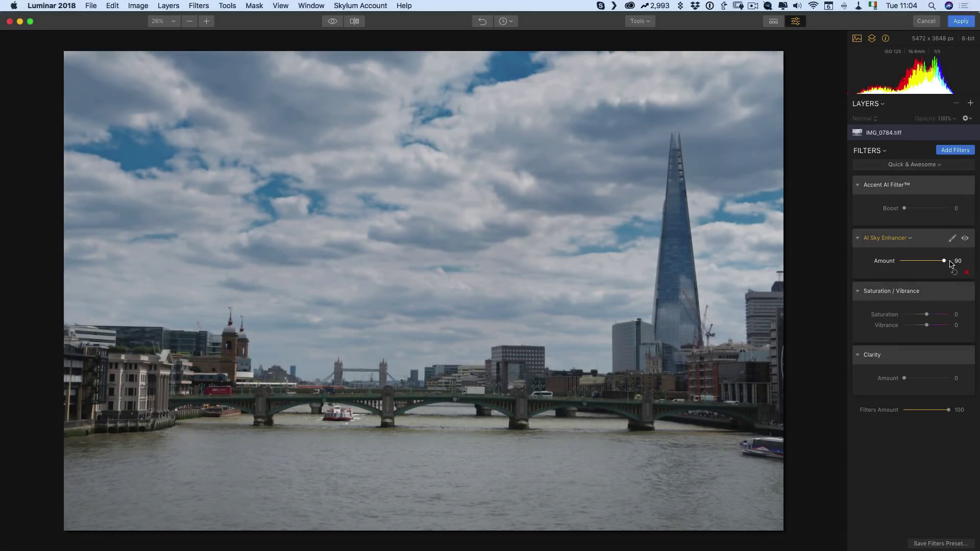
pyautogui.moveTo(943, 261); pyautogui.dragTo(883, 262)
pyautogui.moveTo(904, 208); pyautogui.dragTo(942, 208)
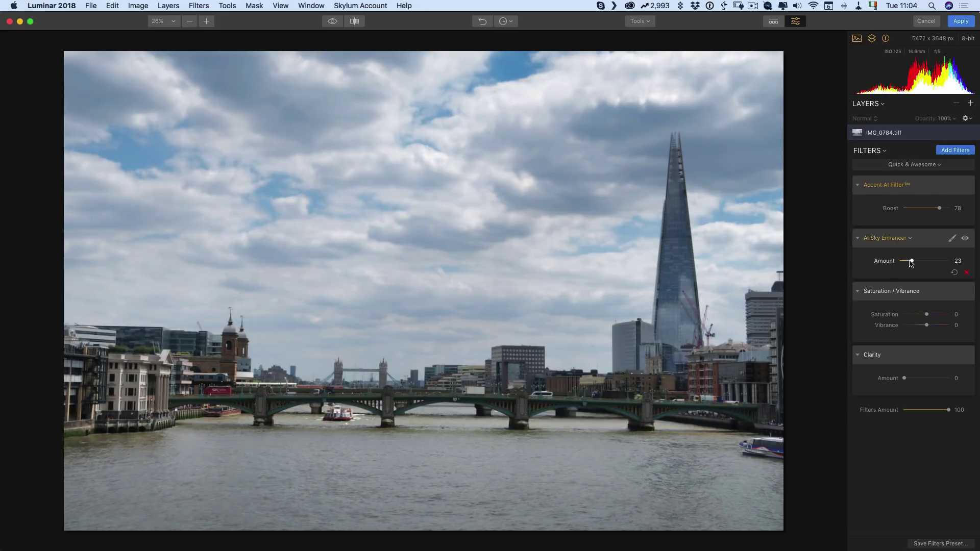
pyautogui.moveTo(910, 261); pyautogui.dragTo(940, 264)
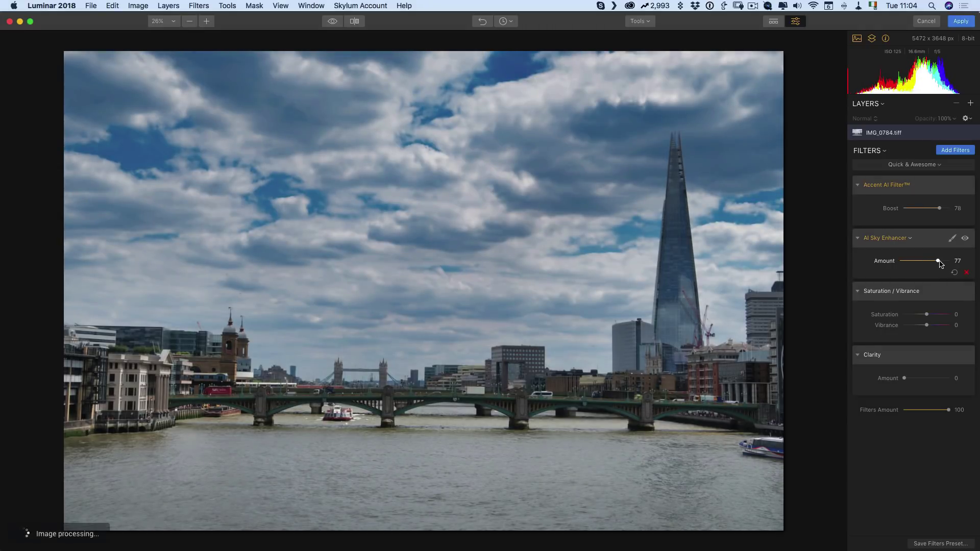